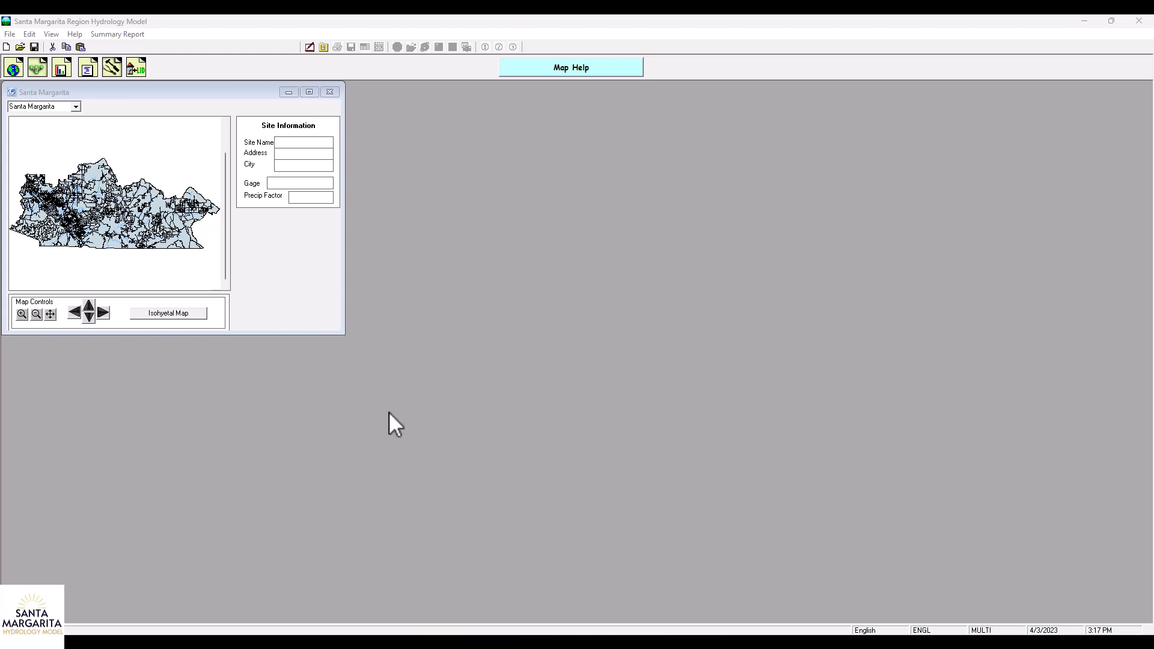
Choose a project site near the middle of the Santa Margarita map and place a DMA element in the Predeveloped schematic.
{"action": "left_click", "coordinate": [106, 196]}
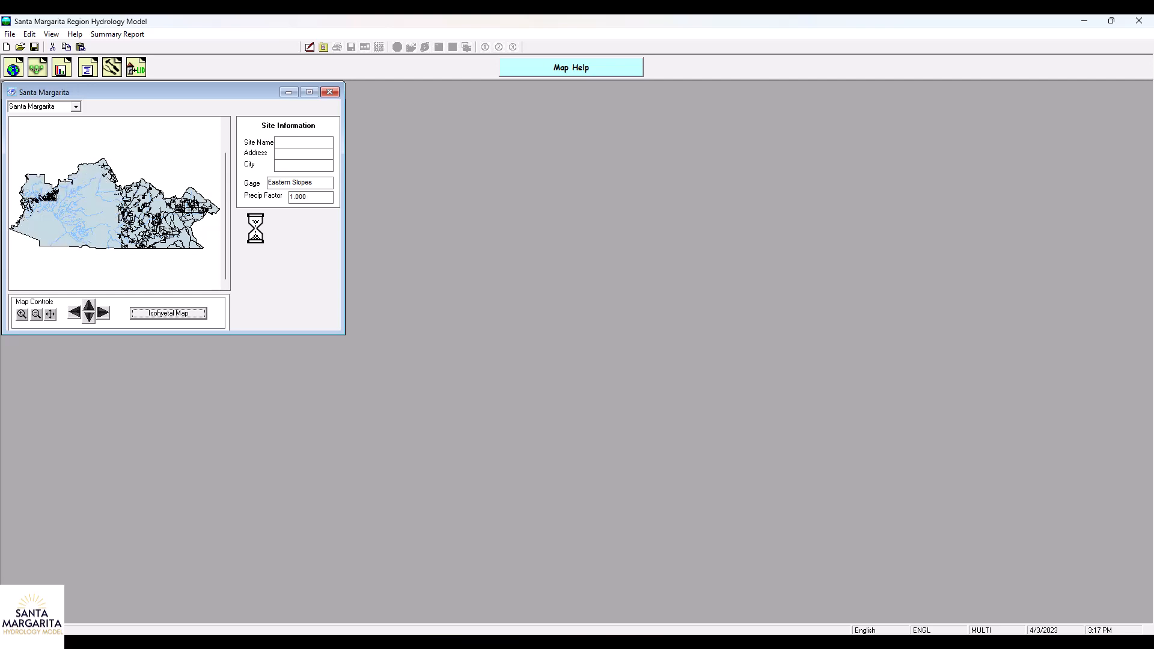
{"action": "left_click", "coordinate": [38, 69]}
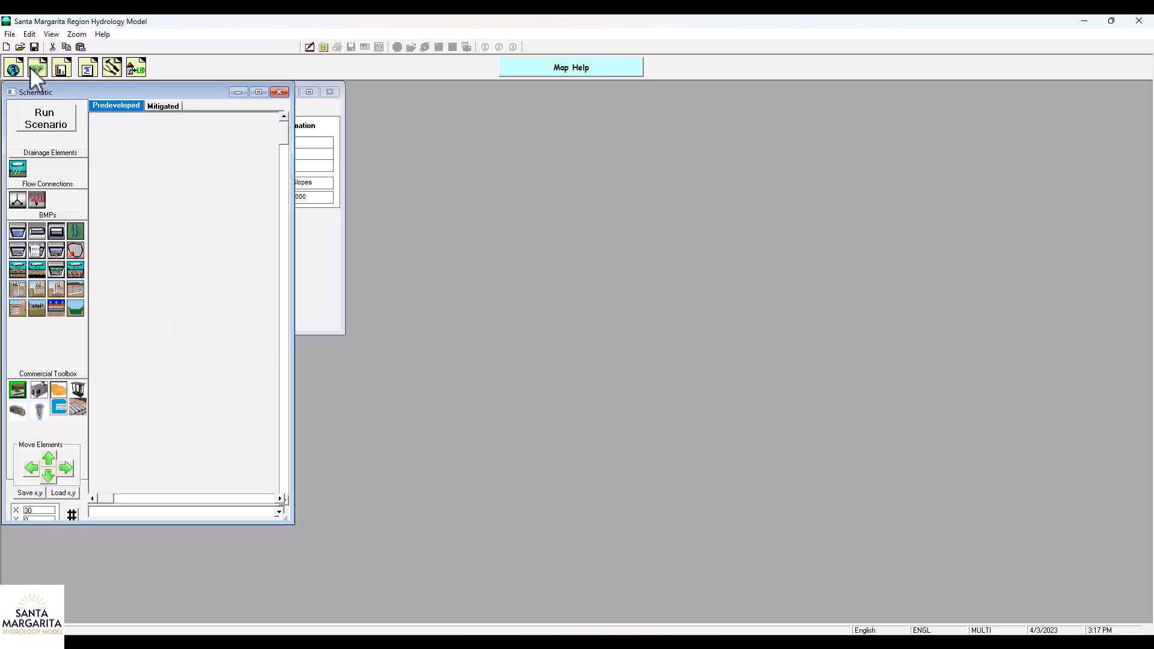
{"action": "left_click", "coordinate": [20, 170]}
{"action": "left_click", "coordinate": [186, 170]}
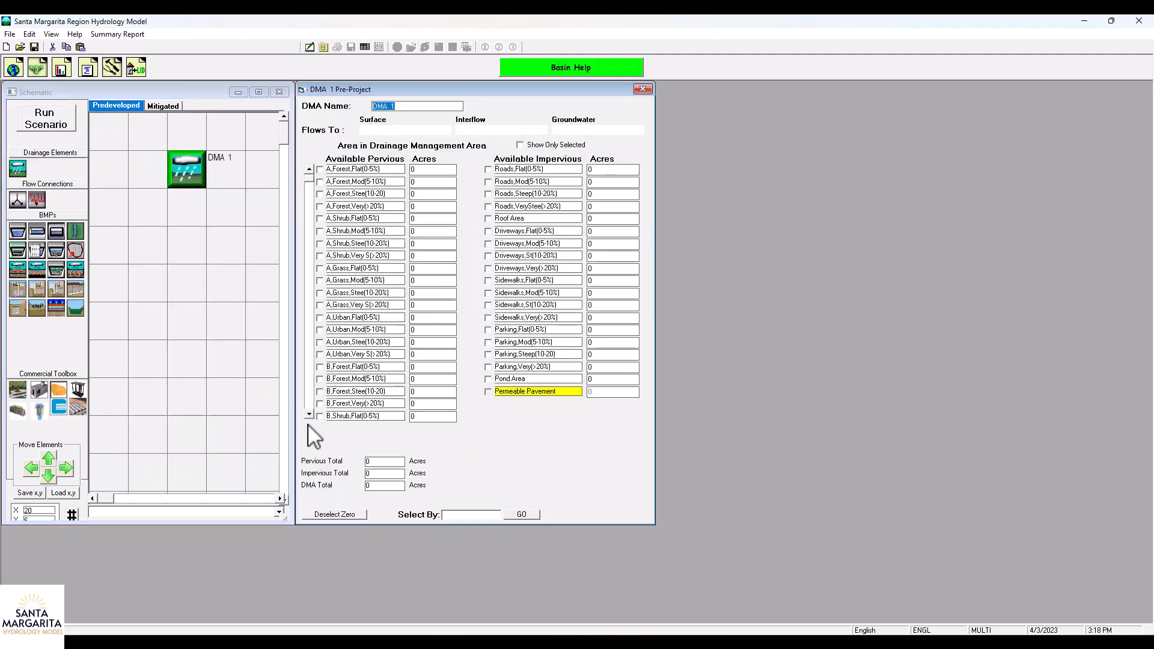
Assign 3 acres of C/D,Forest,Flat(0-5) to the predeveloped DMA.
{"action": "left_click", "coordinate": [309, 415]}
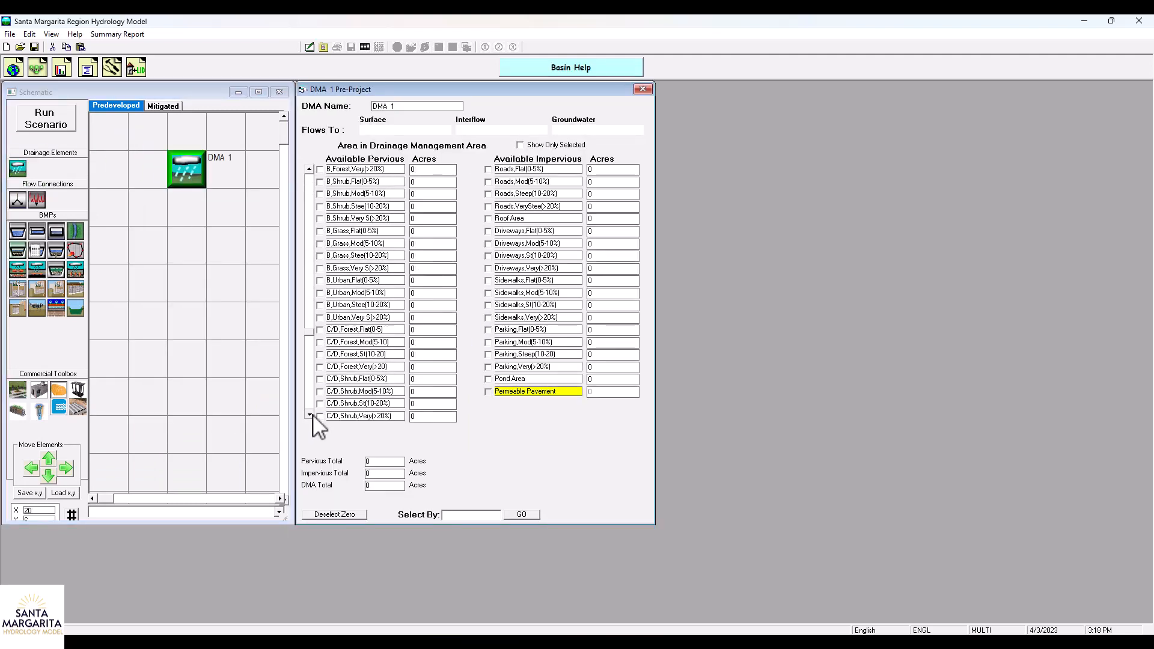
{"action": "left_click", "coordinate": [423, 293]}
{"action": "type", "text": "3"}
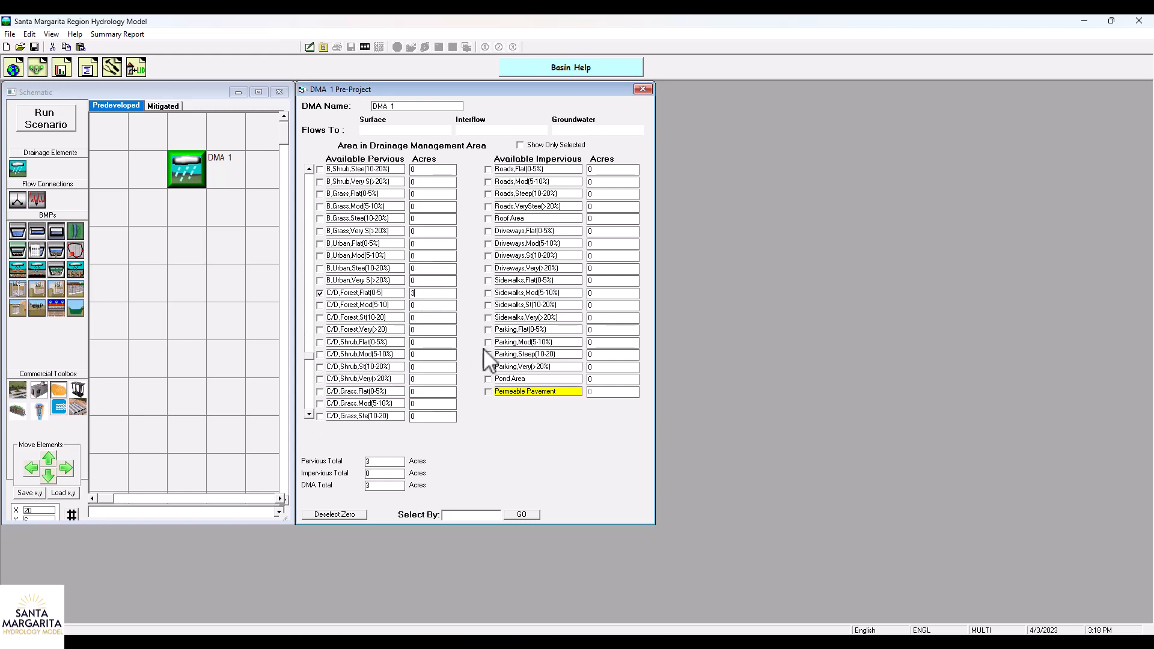
Connect the predeveloped DMA's surface flow and interflow to point of compliance 1, and run the predeveloped scenario.
{"action": "right_click", "coordinate": [190, 171]}
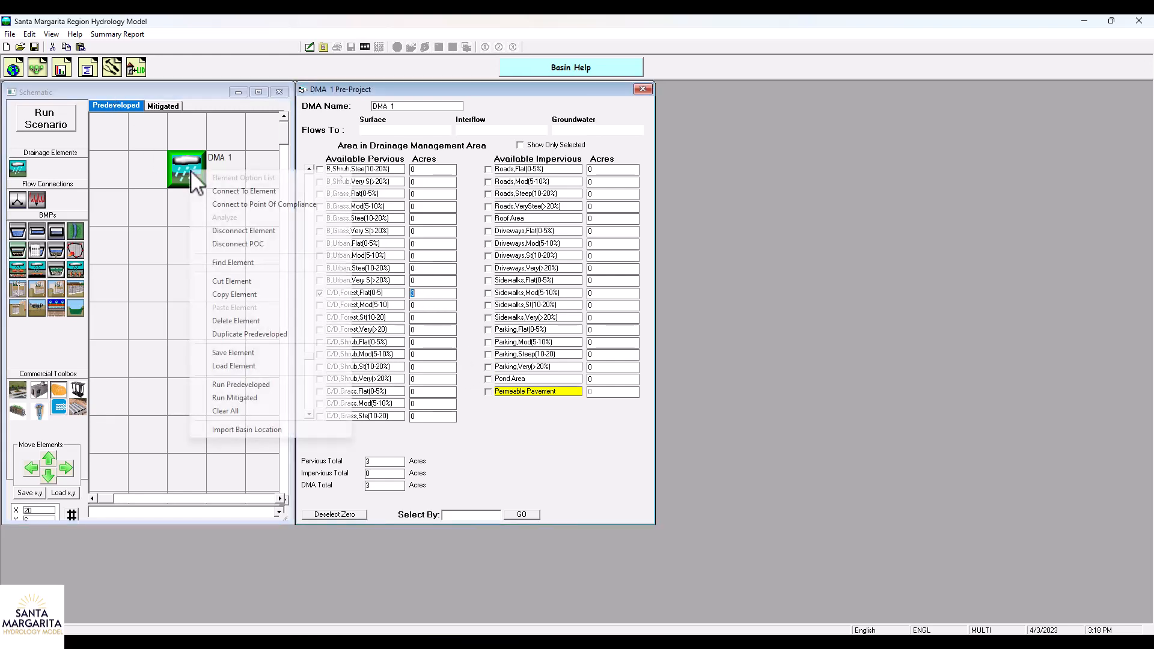
{"action": "left_click", "coordinate": [236, 204]}
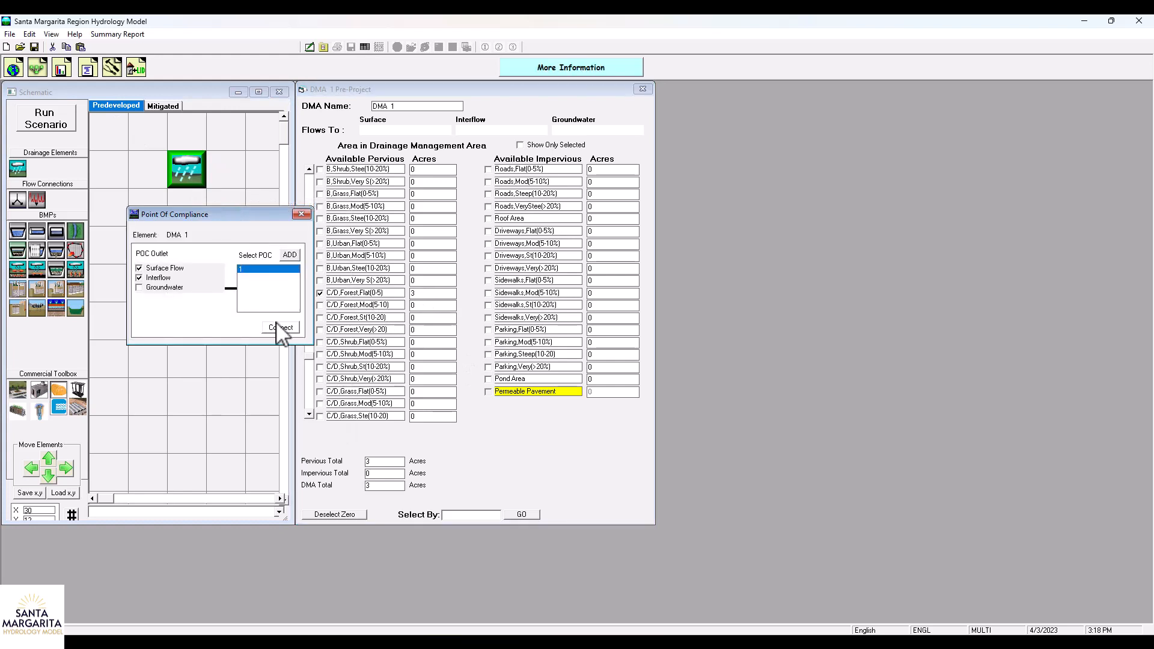
{"action": "left_click", "coordinate": [283, 330]}
{"action": "left_click", "coordinate": [51, 120]}
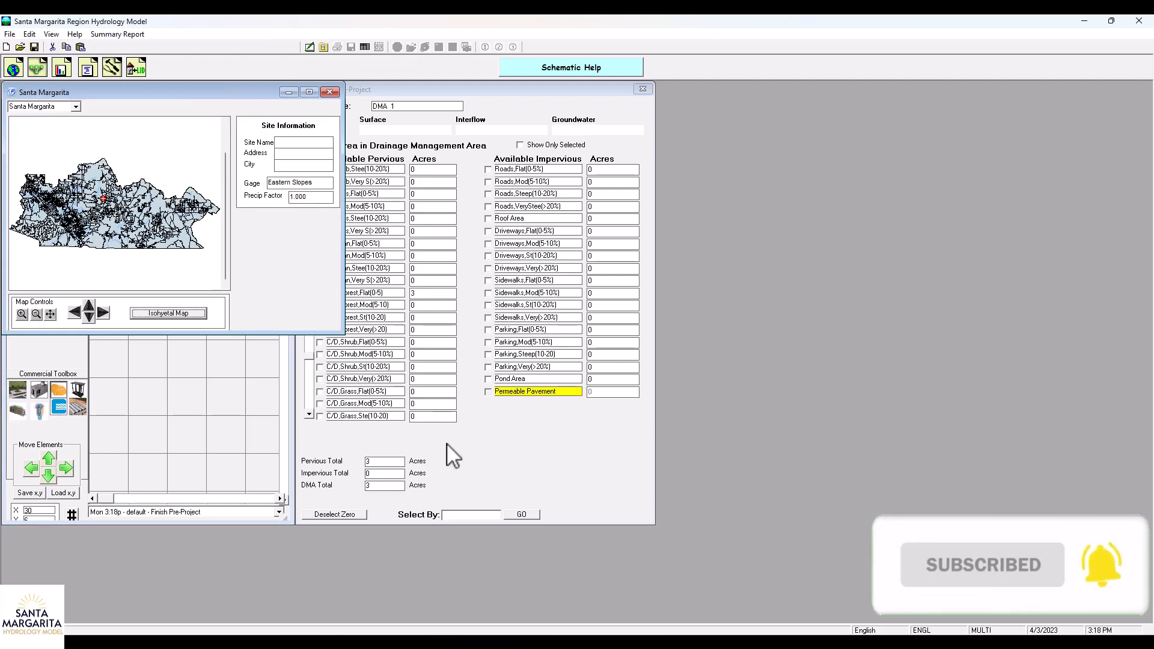
{"action": "left_click", "coordinate": [329, 92]}
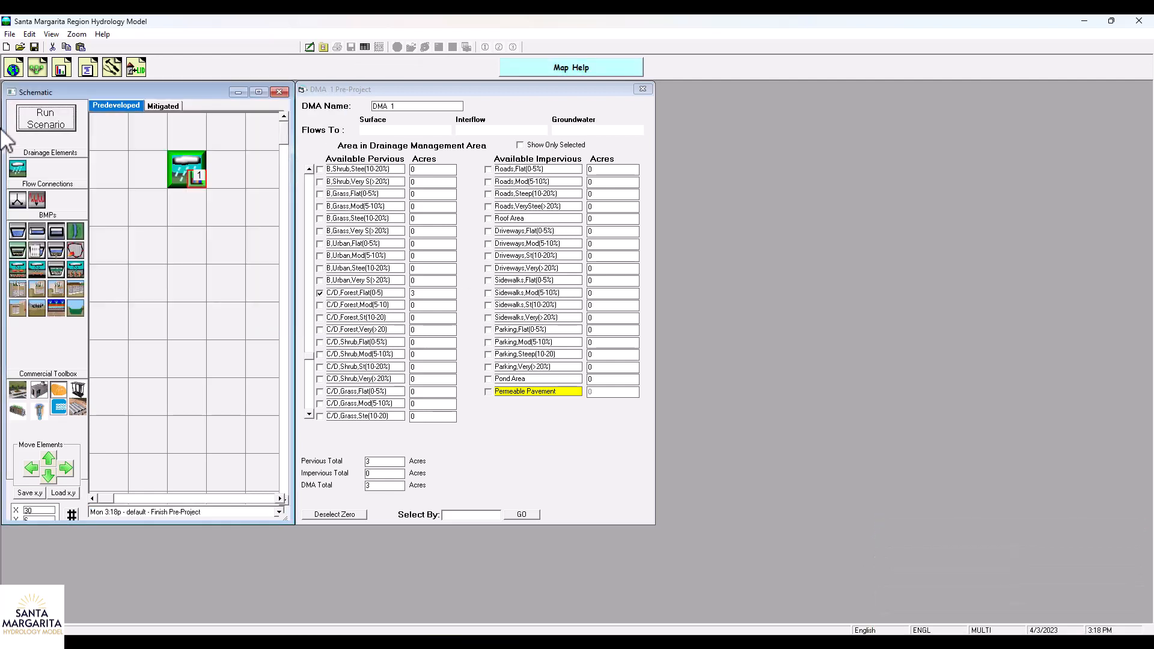
Add a DMA to the Mitigated scenario with 1 acre of C/D,Grass,Flat(0-5%) and 2 acres of Roads,Flat(0-5%).
{"action": "left_click", "coordinate": [166, 107]}
{"action": "left_click_drag", "start_coordinate": [18, 169], "coordinate": [194, 163]}
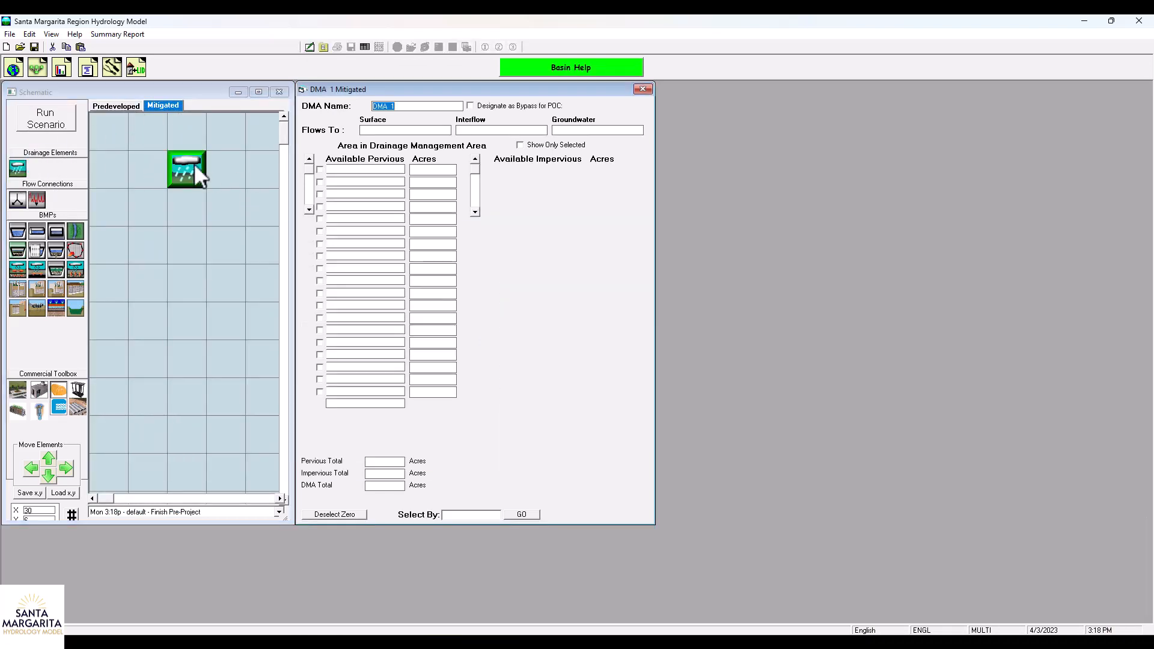
{"action": "left_click", "coordinate": [309, 415]}
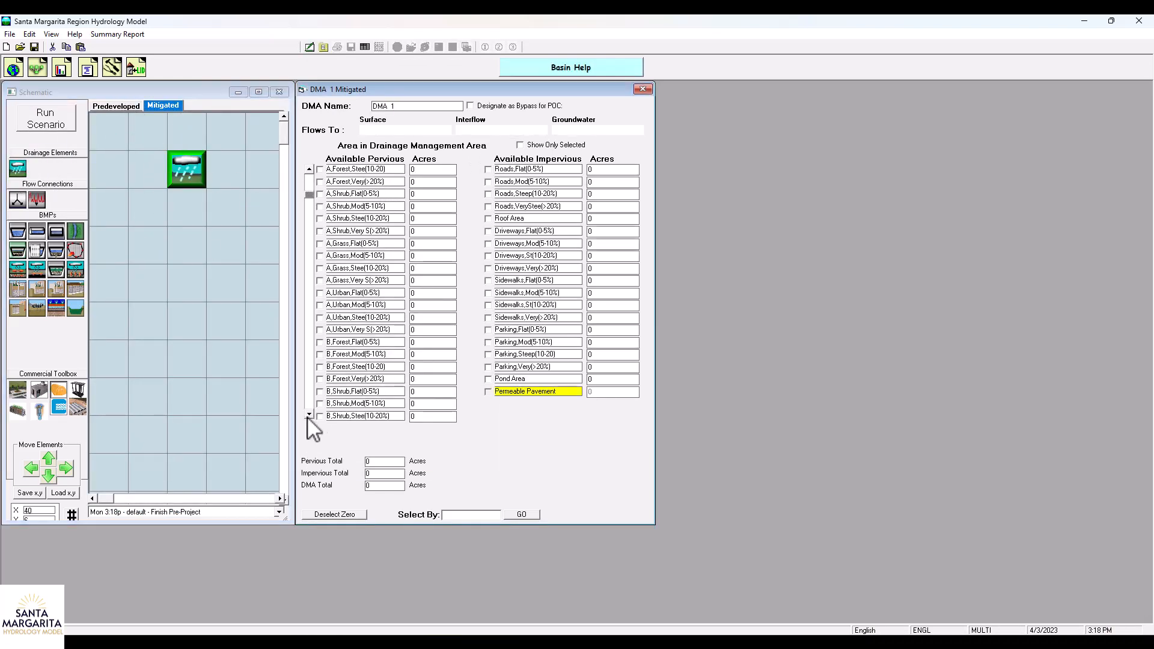
{"action": "left_click", "coordinate": [309, 415]}
{"action": "left_click", "coordinate": [309, 415]}
{"action": "left_click_drag", "start_coordinate": [309, 415], "coordinate": [309, 415]}
{"action": "double_click", "coordinate": [432, 317]}
{"action": "type", "text": "1"}
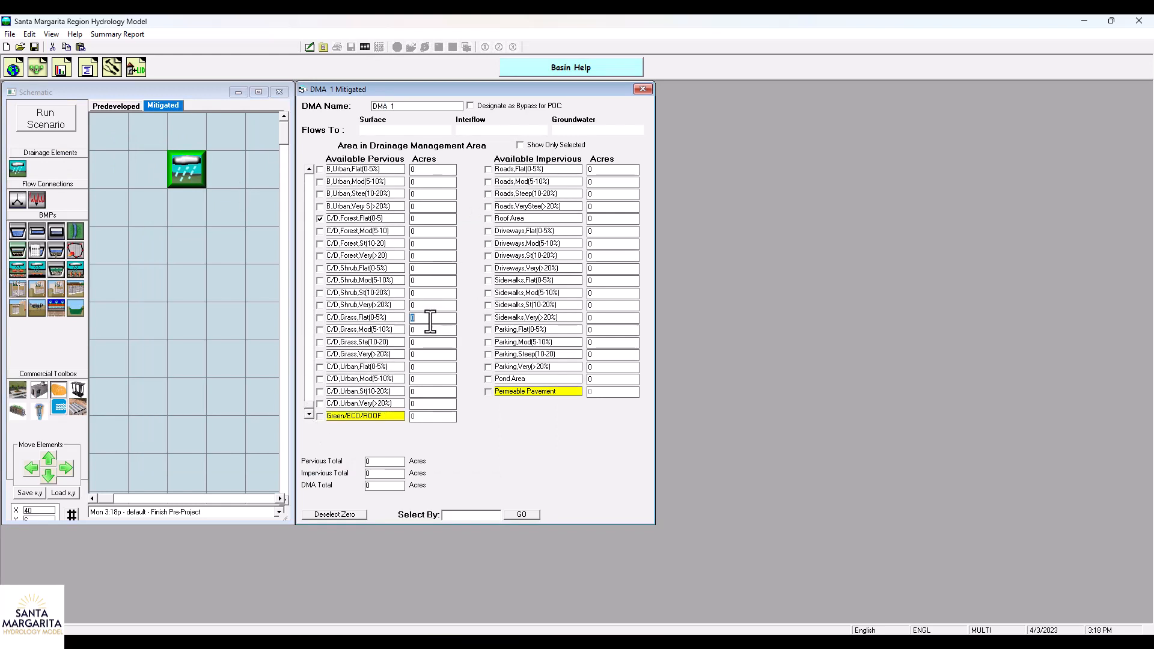
{"action": "double_click", "coordinate": [602, 169]}
{"action": "type", "text": "2"}
{"action": "left_click", "coordinate": [187, 172]}
Place a trapezoidal pond below the mitigated DMA and connect the DMA to it.
{"action": "left_click_drag", "start_coordinate": [14, 232], "coordinate": [186, 245]}
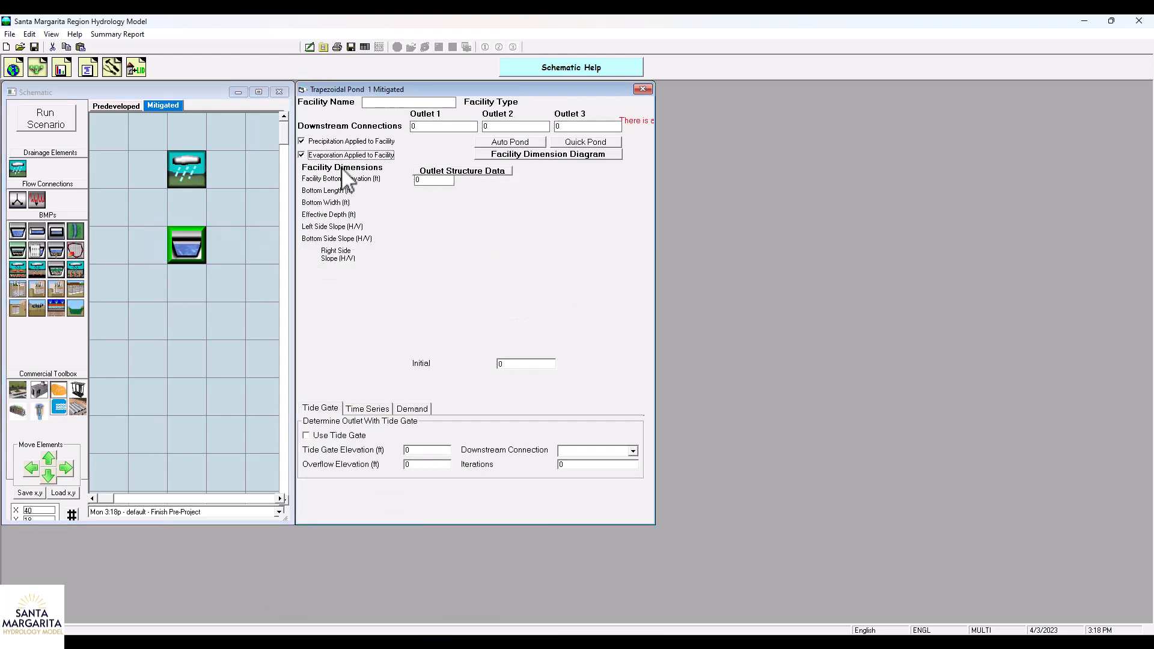
{"action": "right_click", "coordinate": [186, 172]}
{"action": "left_click", "coordinate": [238, 194]}
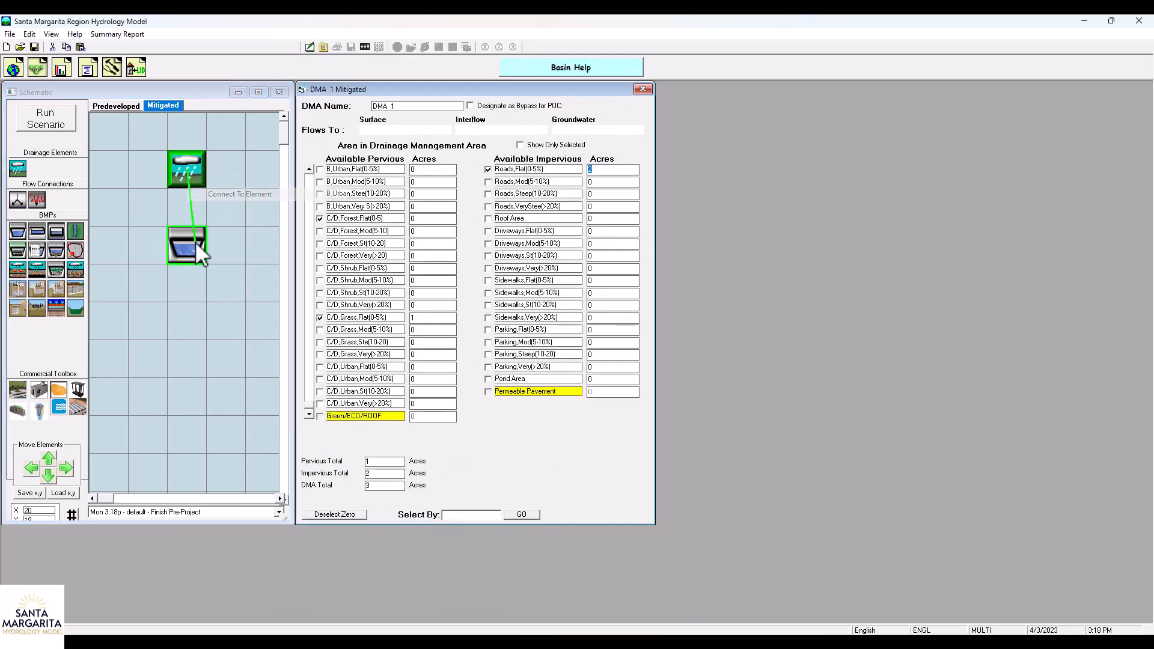
{"action": "left_click", "coordinate": [195, 240]}
{"action": "left_click", "coordinate": [268, 405]}
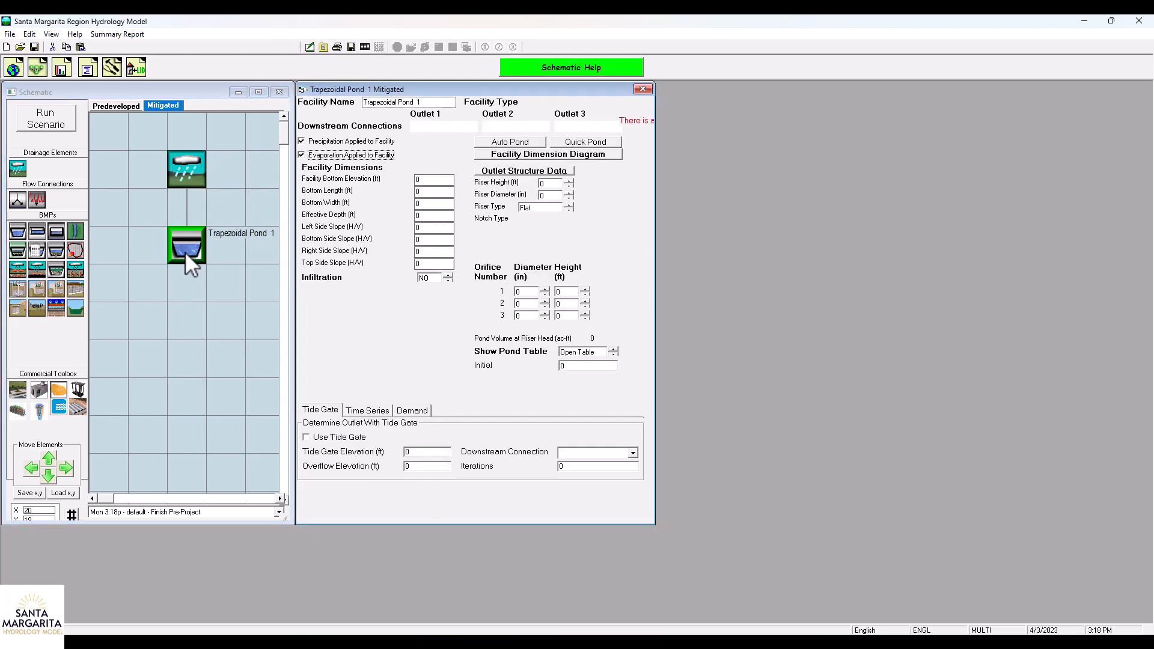
Connect Outlet 1 of the trapezoidal pond to point of compliance 1.
{"action": "right_click", "coordinate": [185, 252]}
{"action": "left_click", "coordinate": [215, 285]}
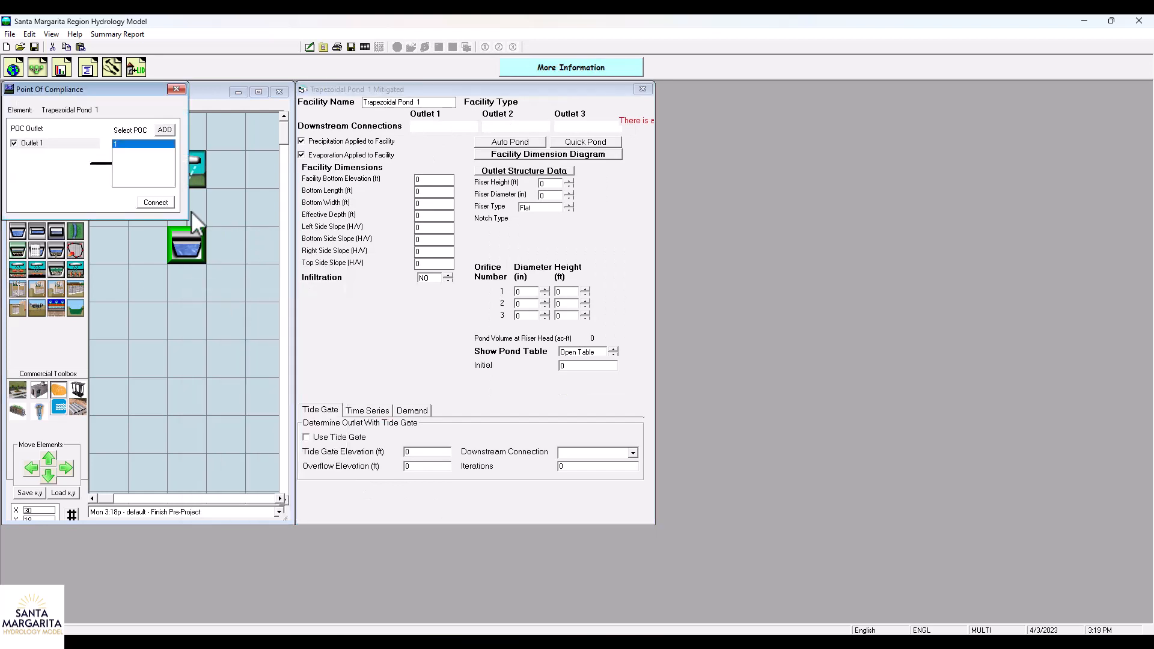
{"action": "left_click", "coordinate": [155, 202]}
Fill in the trapezoidal pond's dimensions with Quick Pond and run the mitigated scenario.
{"action": "left_click", "coordinate": [582, 143]}
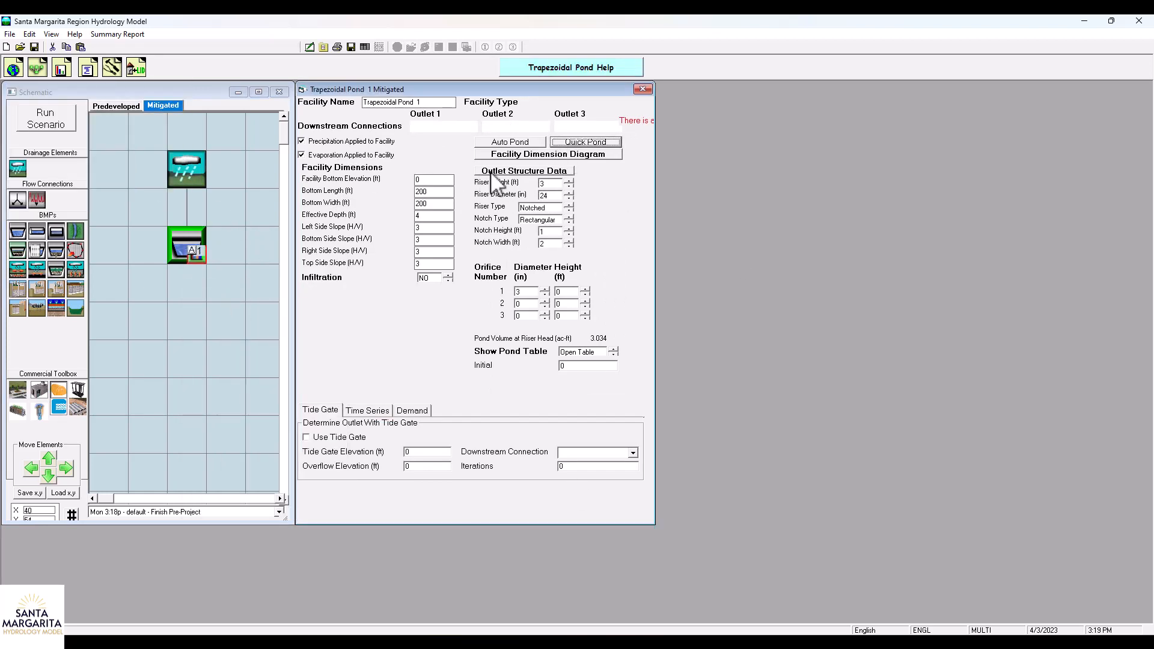
{"action": "left_click", "coordinate": [47, 116]}
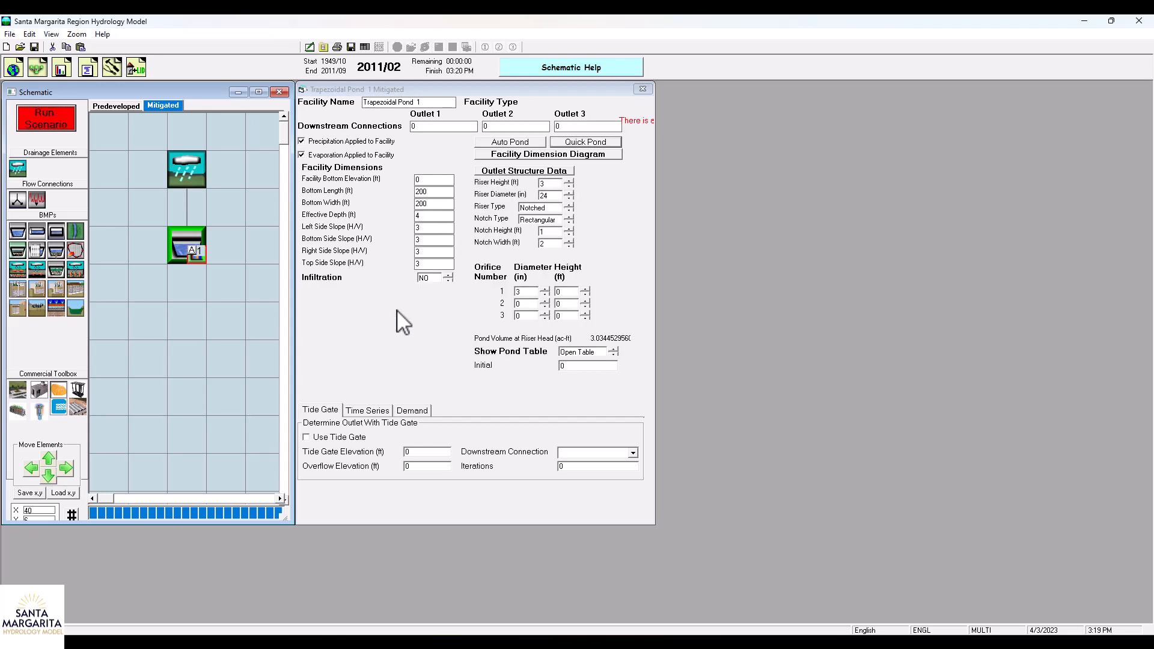
Analyze the POC 1 flow durations to check whether the quick-sized pond meets the duration standard.
{"action": "left_click", "coordinate": [63, 67]}
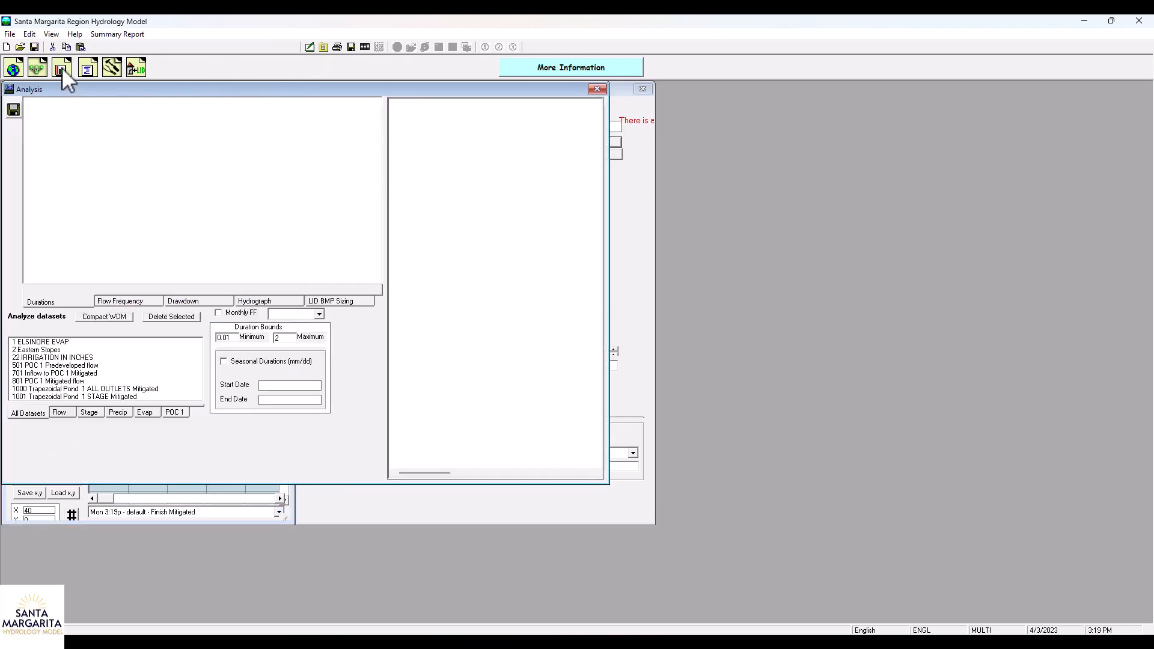
{"action": "left_click", "coordinate": [175, 412]}
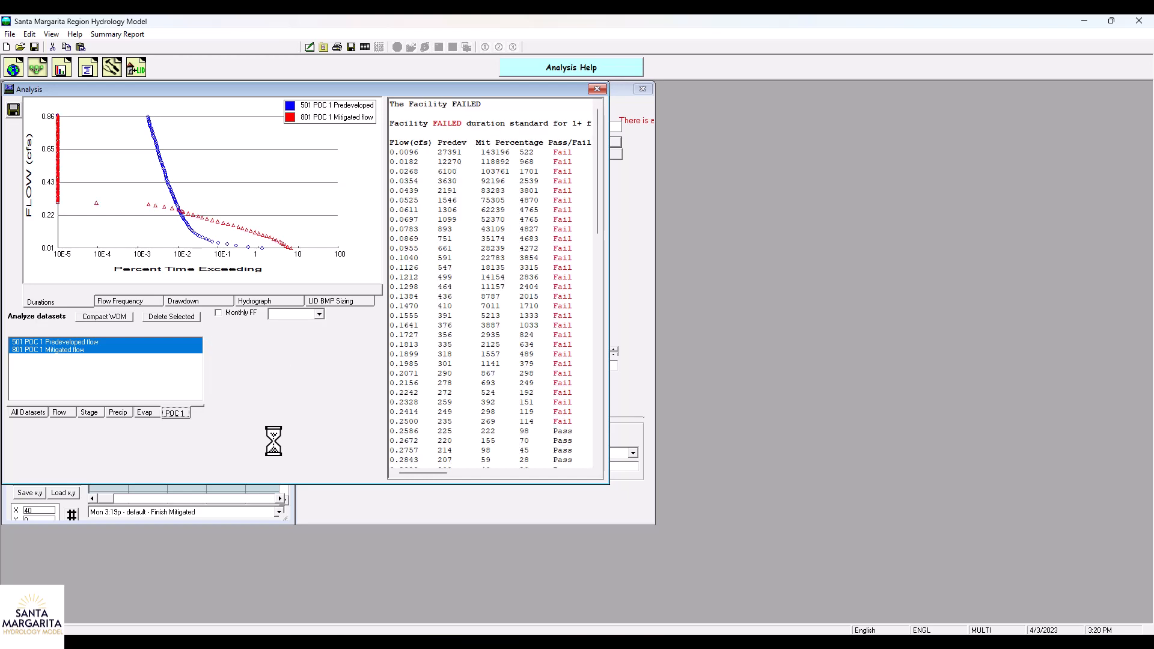
{"action": "left_click_drag", "start_coordinate": [605, 152], "coordinate": [582, 89]}
{"action": "left_click", "coordinate": [597, 89]}
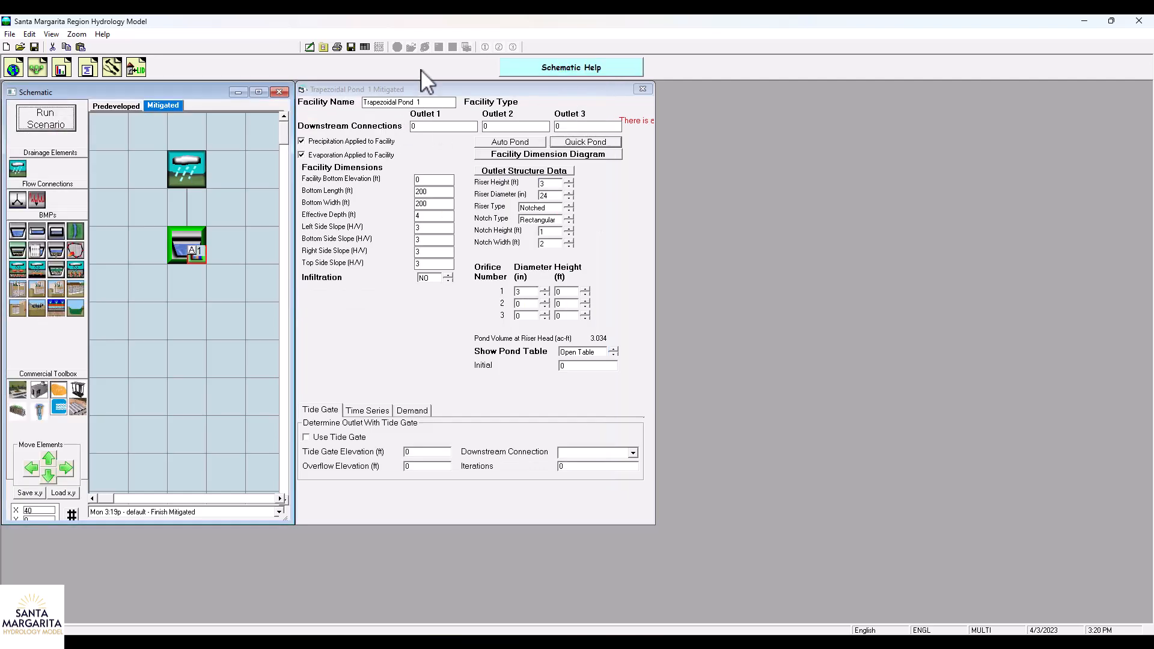
Create an automatically sized pond with Auto Pond, using 4 ft depth, 3 to 1 side slopes and the 1 orifice & rectangular notch outlet.
{"action": "left_click", "coordinate": [504, 146]}
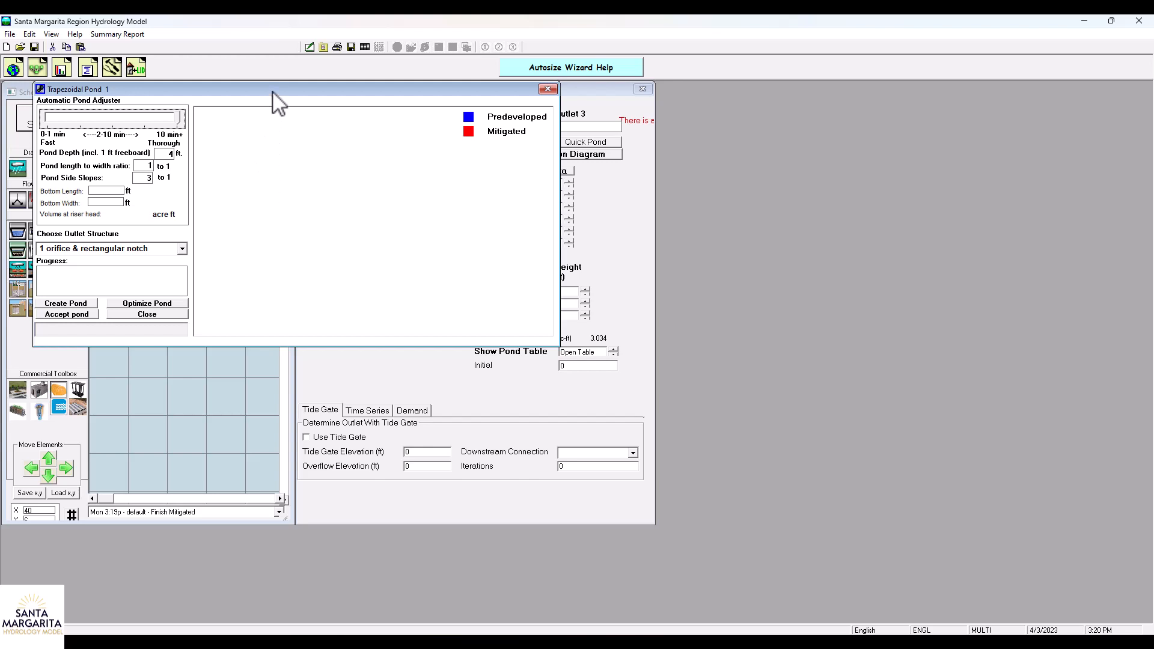
{"action": "left_click_drag", "start_coordinate": [274, 91], "coordinate": [296, 112]}
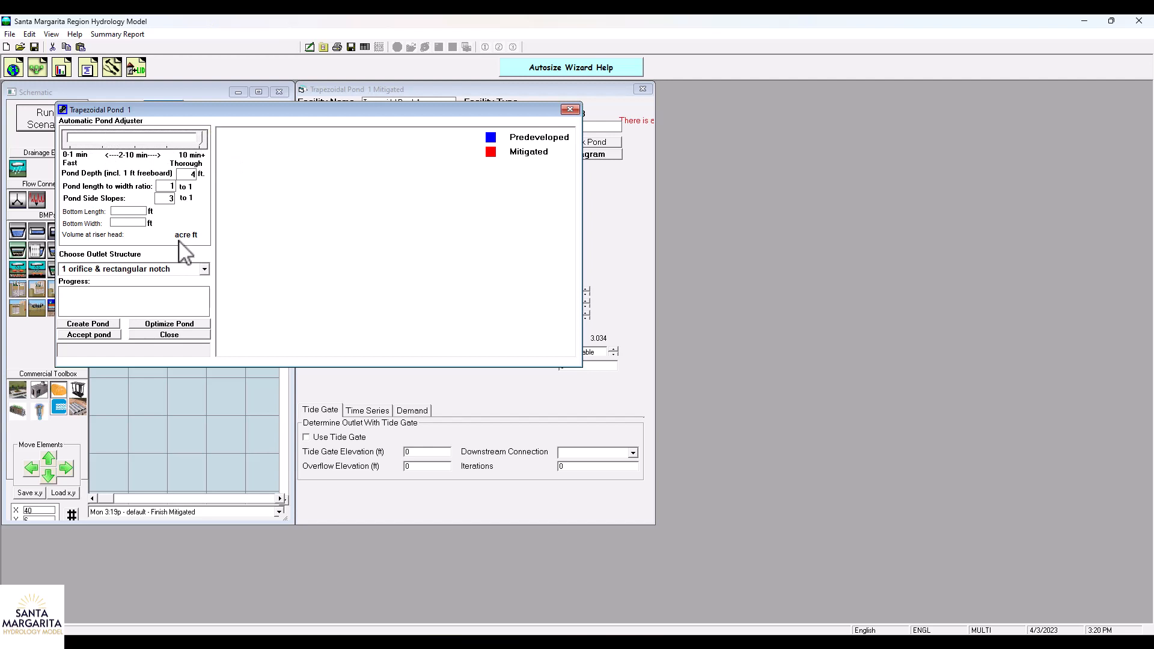
{"action": "left_click", "coordinate": [106, 325]}
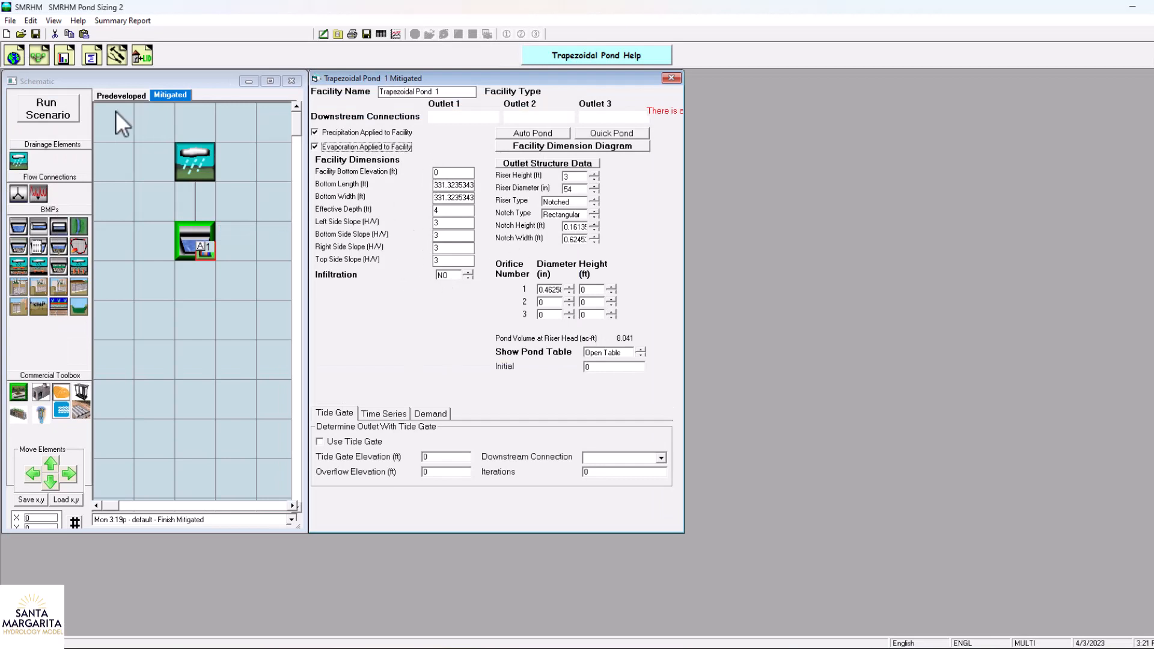
Run the mitigated scenario with the automatically sized pond.
{"action": "left_click", "coordinate": [47, 109]}
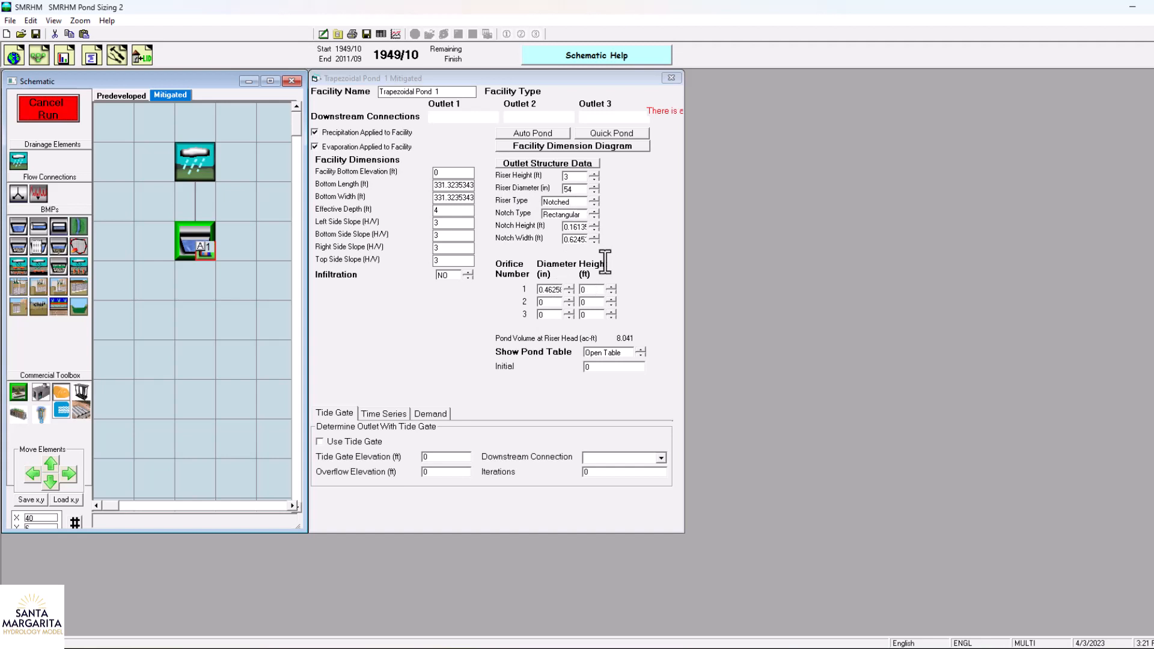
{"action": "mouse_move", "coordinate": [605, 262]}
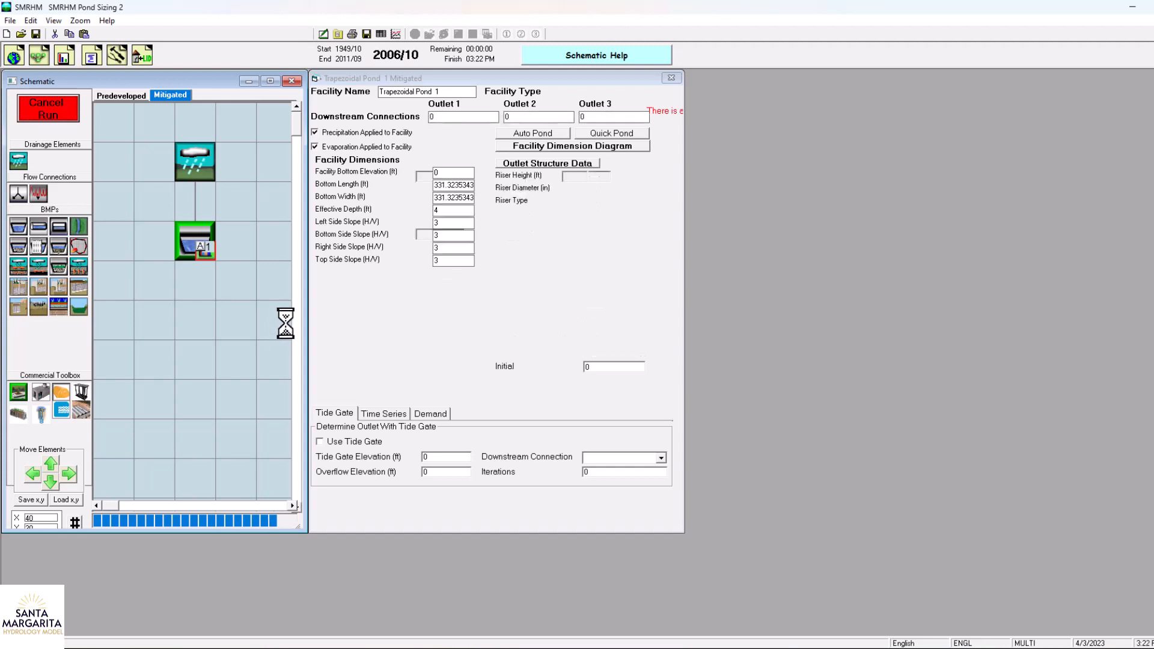
{"action": "left_click", "coordinate": [350, 80]}
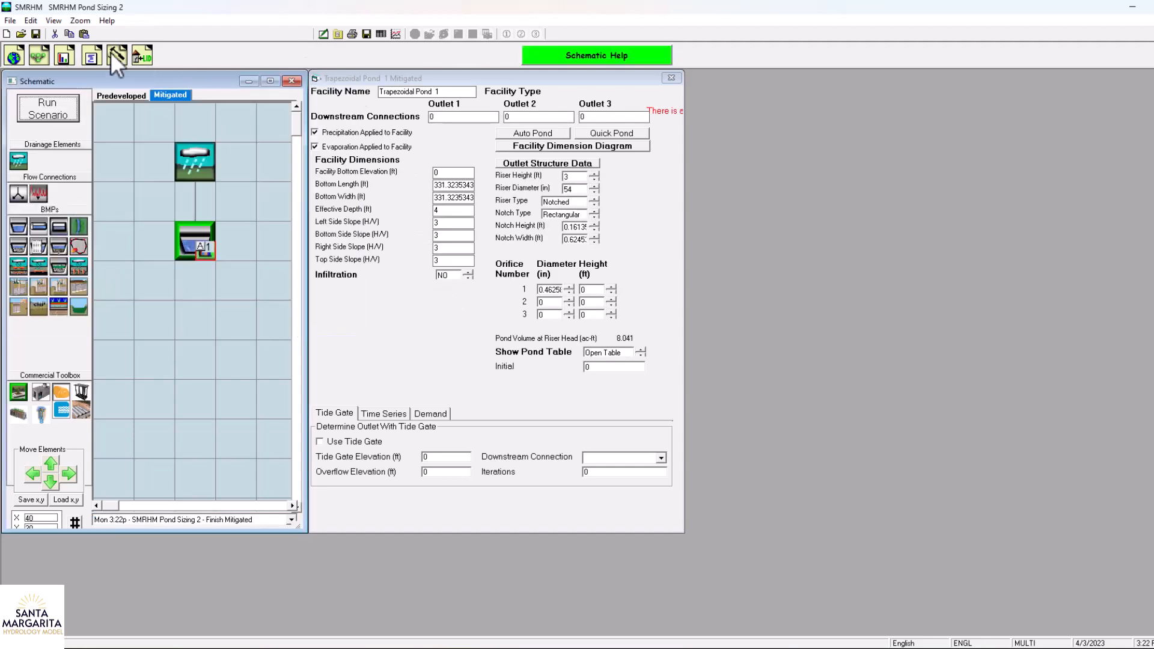
Analyze POC 1 again to compare predeveloped and mitigated flow durations for the automatically sized pond.
{"action": "left_click", "coordinate": [64, 54]}
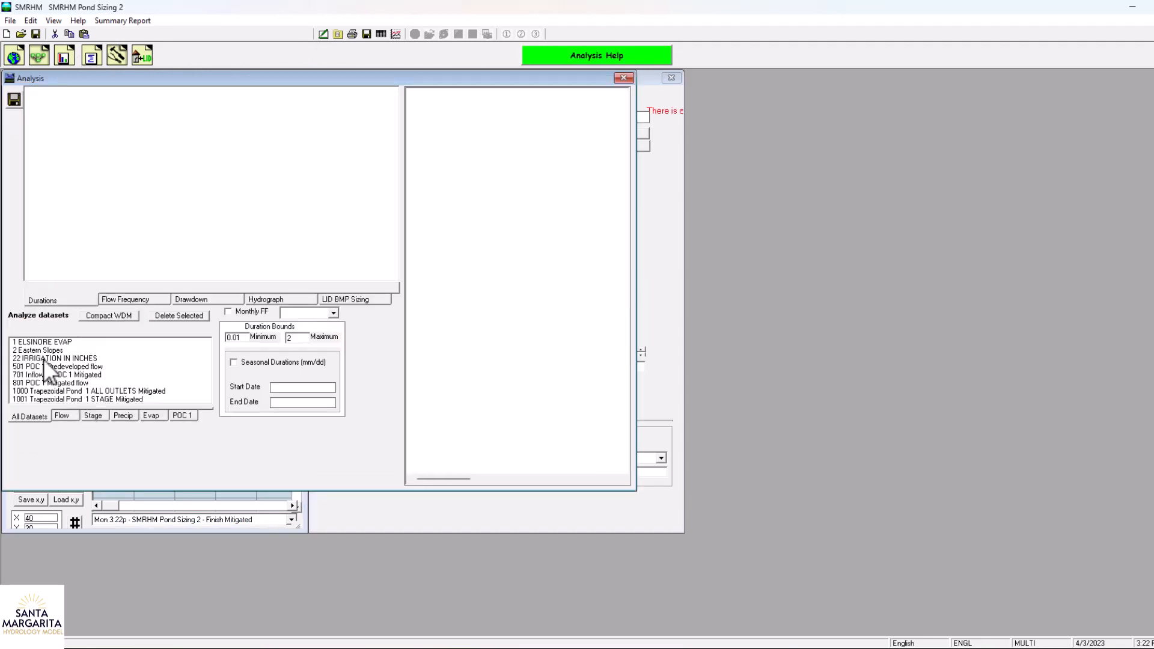
{"action": "left_click", "coordinate": [180, 415]}
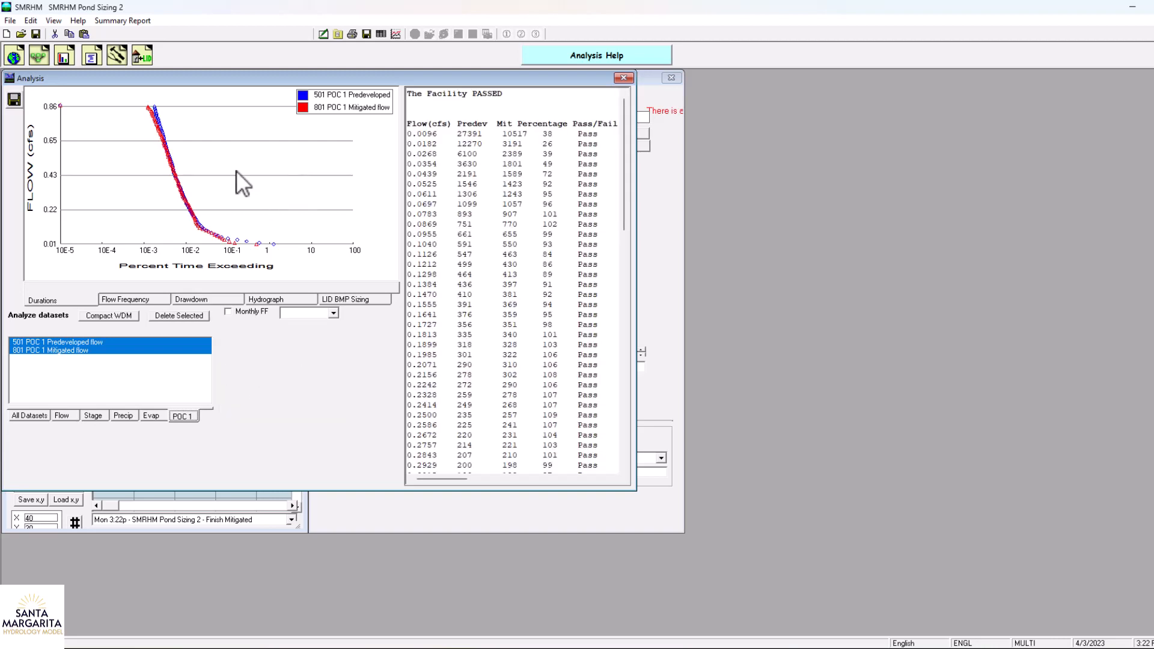
{"action": "left_click_drag", "start_coordinate": [629, 171], "coordinate": [621, 97]}
{"action": "left_click", "coordinate": [623, 79]}
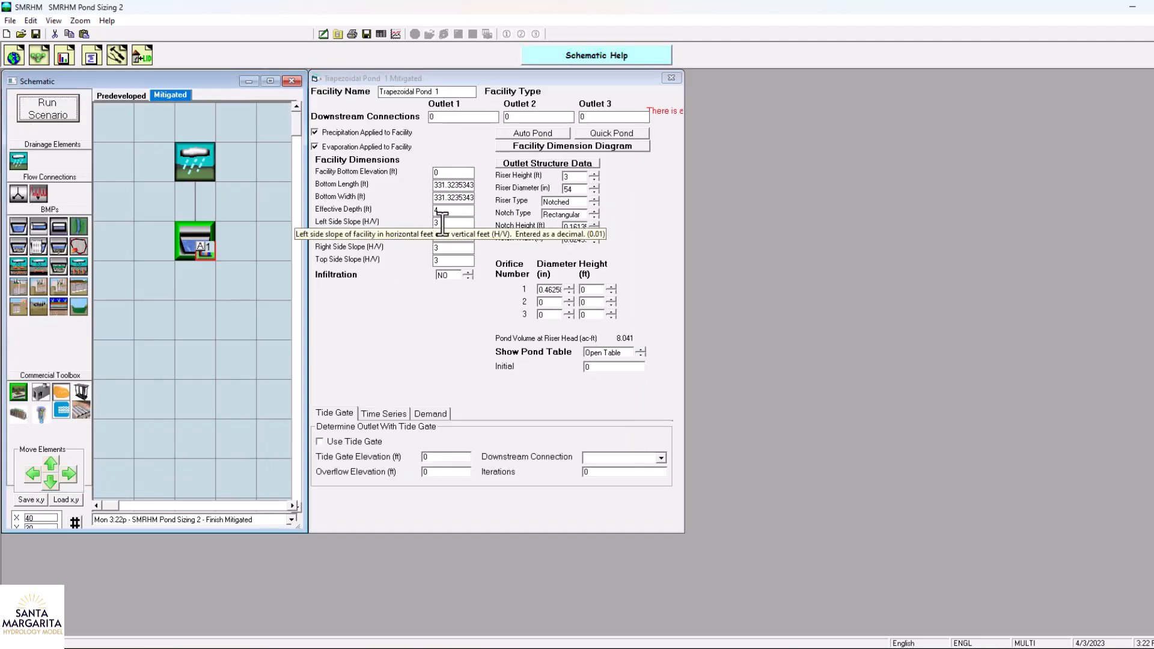